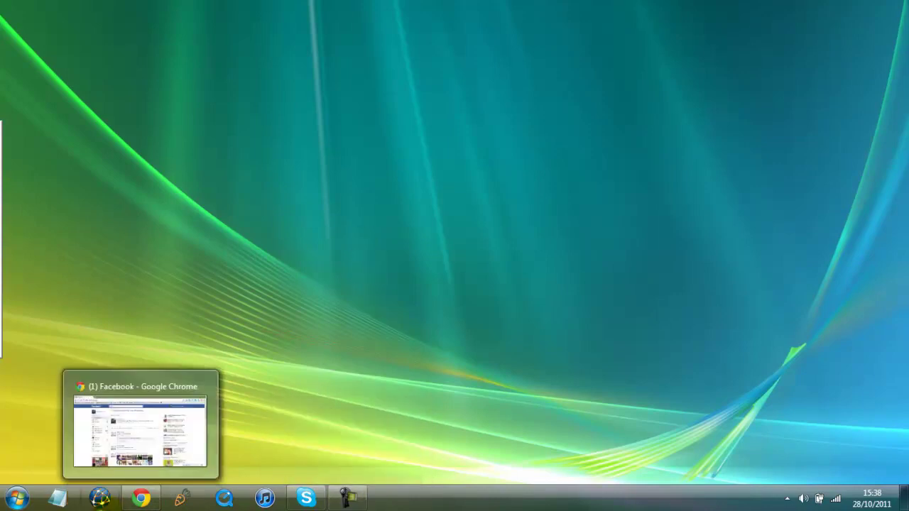
click(141, 495)
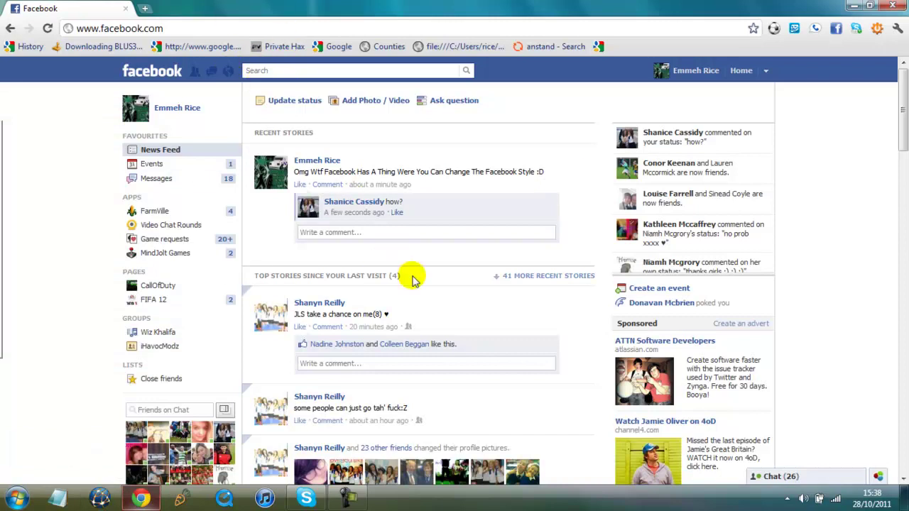
click(421, 233)
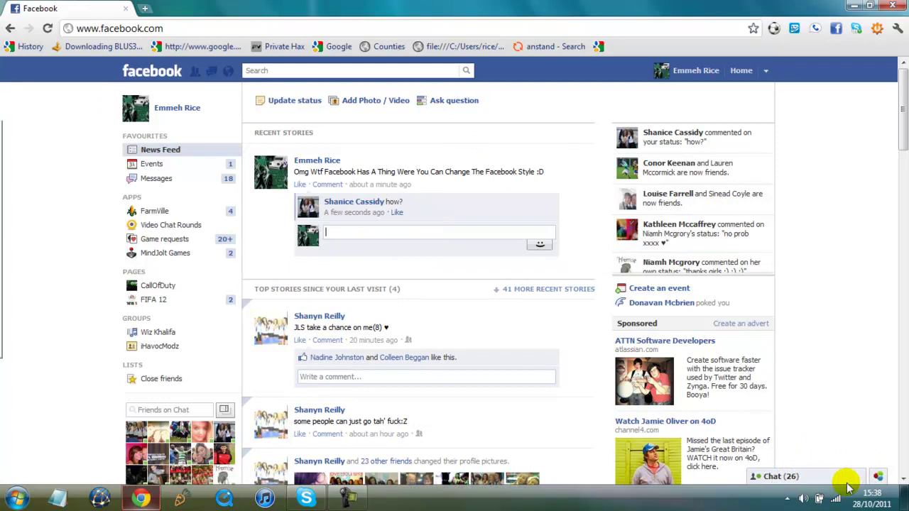
click(784, 476)
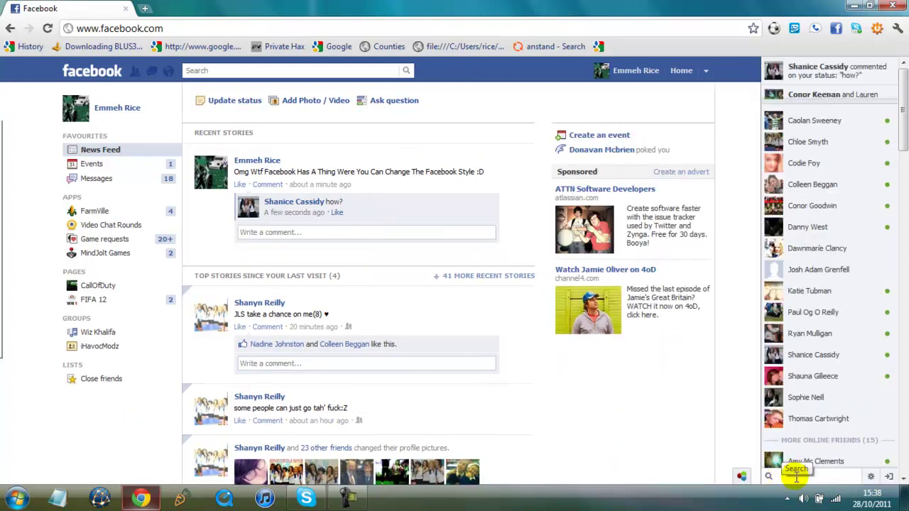
click(885, 477)
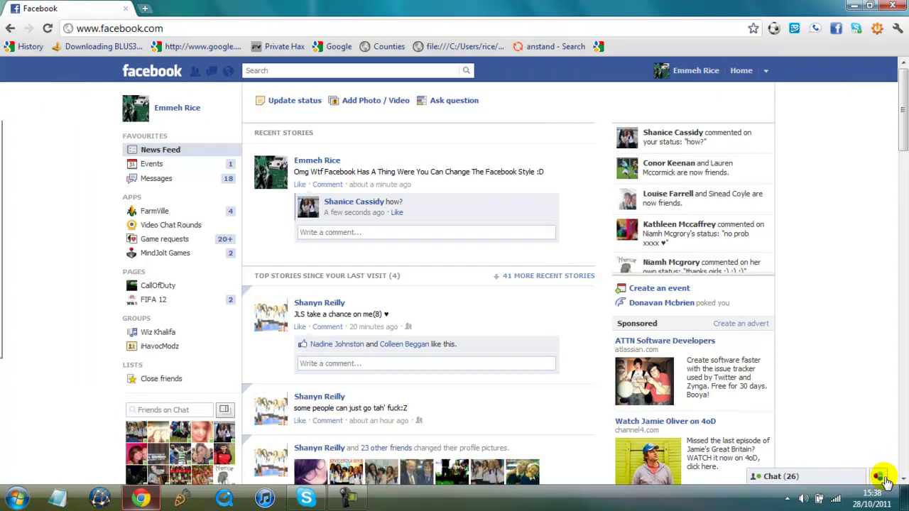
- Open the style panel, browse the New and Celebrities themes, and apply Heineken
click(881, 478)
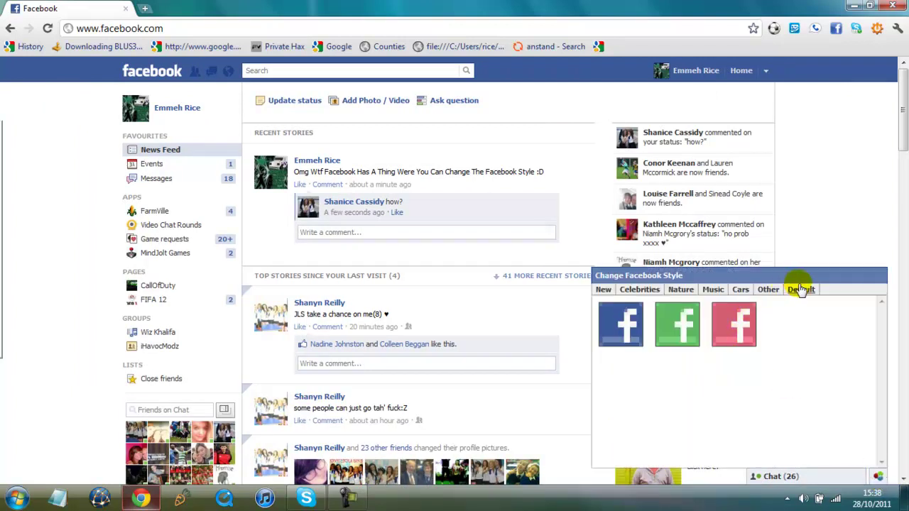
click(605, 290)
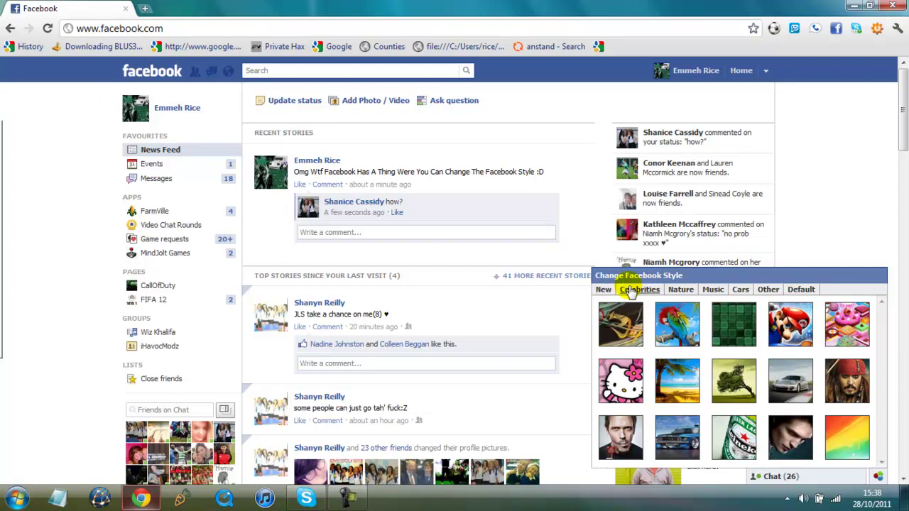
click(639, 289)
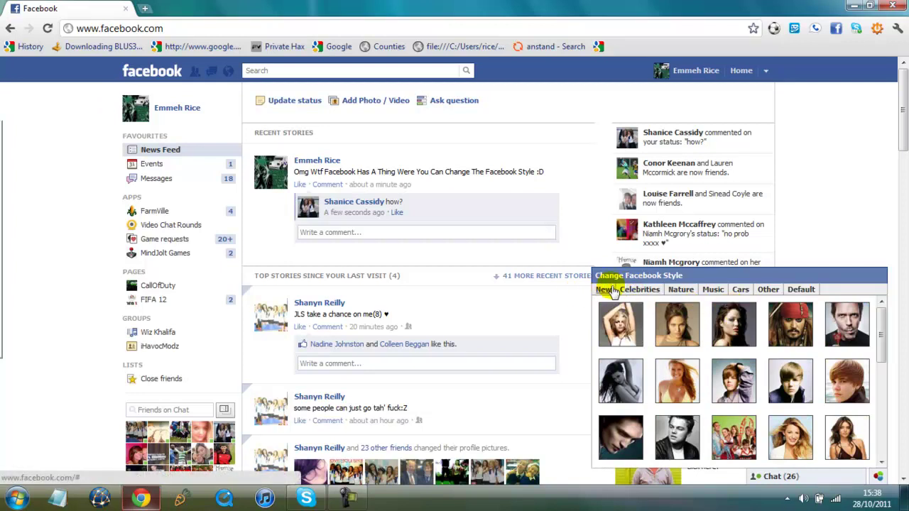
click(607, 290)
- Reapply the Heineken theme, close the style panel, and reload the feed
click(733, 437)
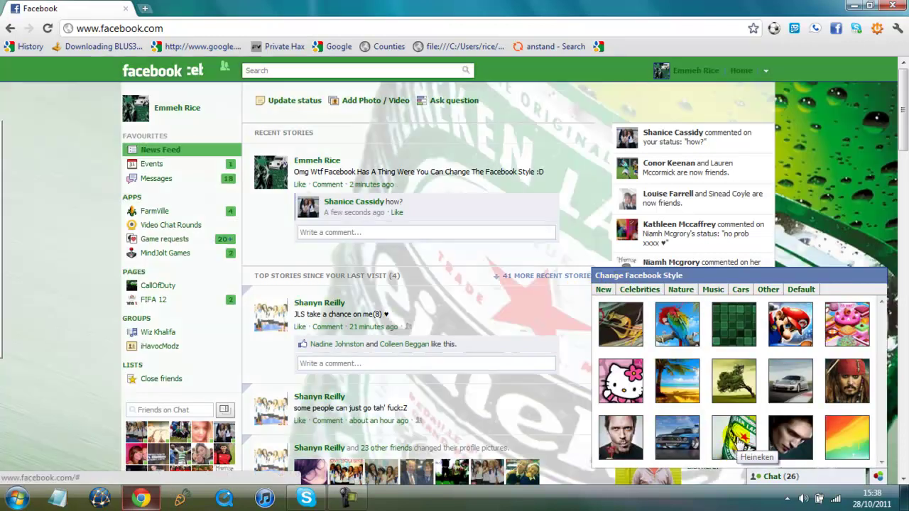
scroll(898, 174, down, 1)
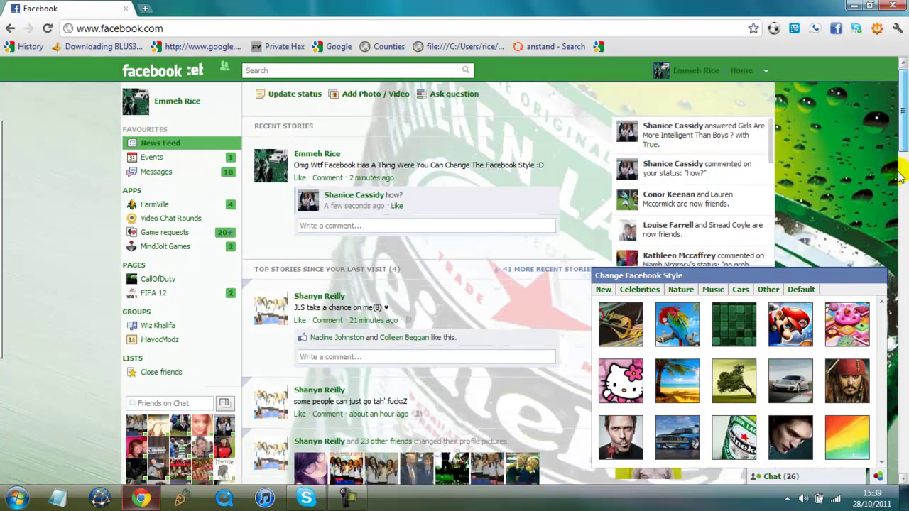
drag(902, 107, 902, 138)
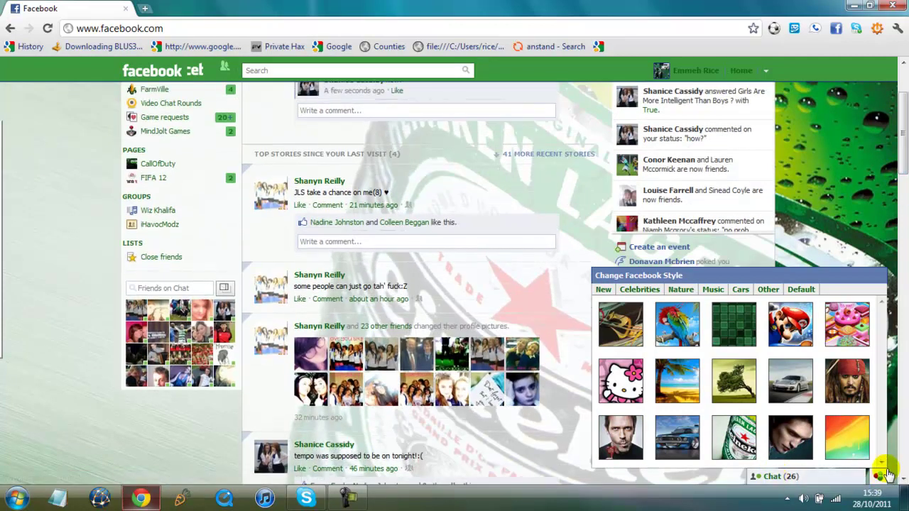
click(879, 476)
drag(904, 201, 900, 74)
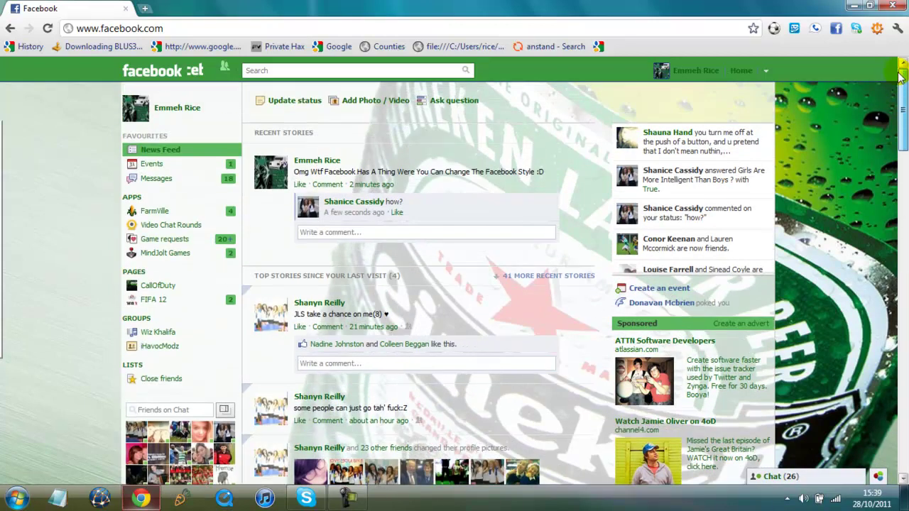
scroll(901, 66, down, 10)
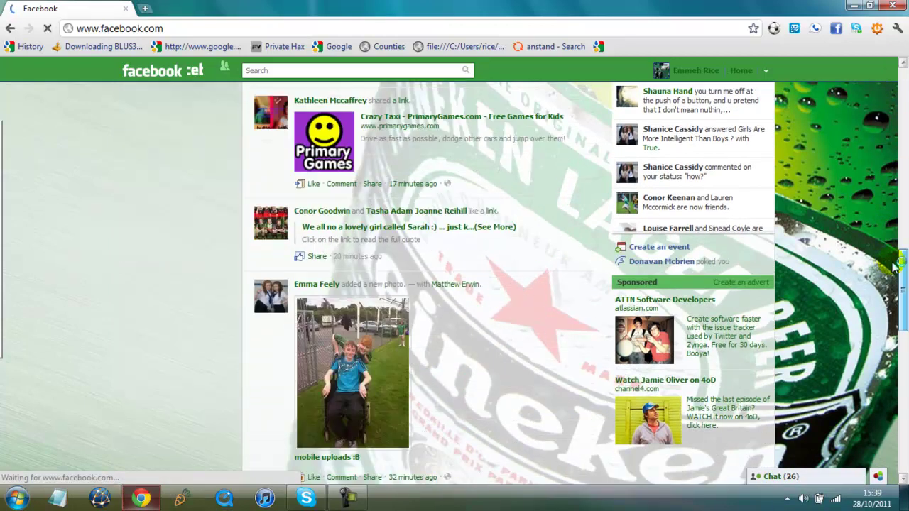
key(F5)
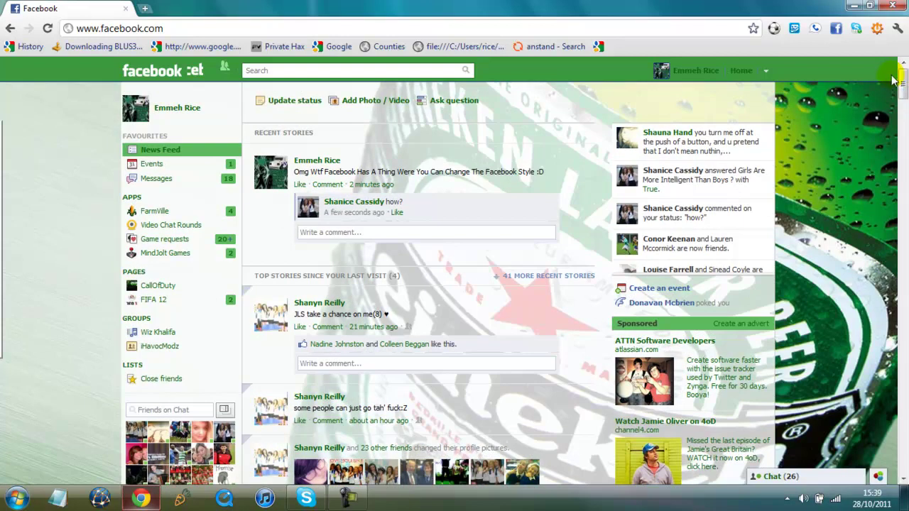
- In the Other style category, try the Messi and red-shirt themes, then apply Black Ops
click(880, 477)
click(768, 289)
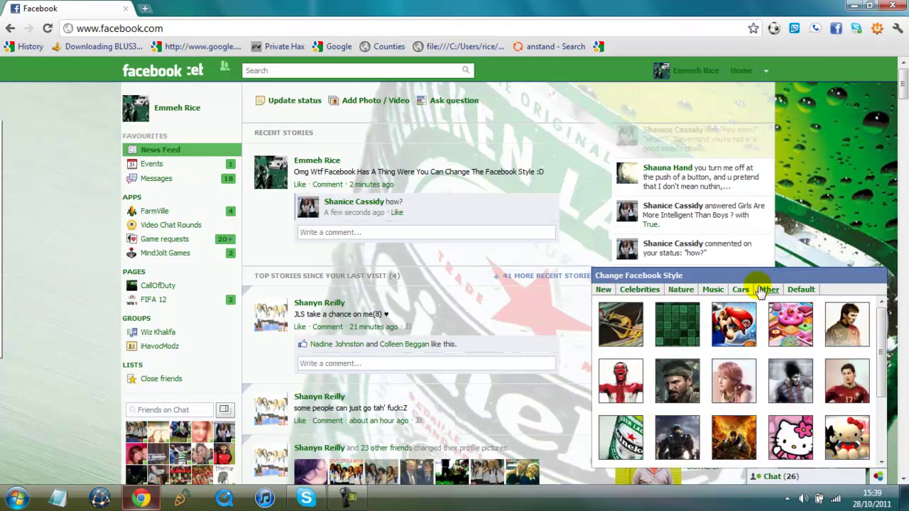
click(850, 341)
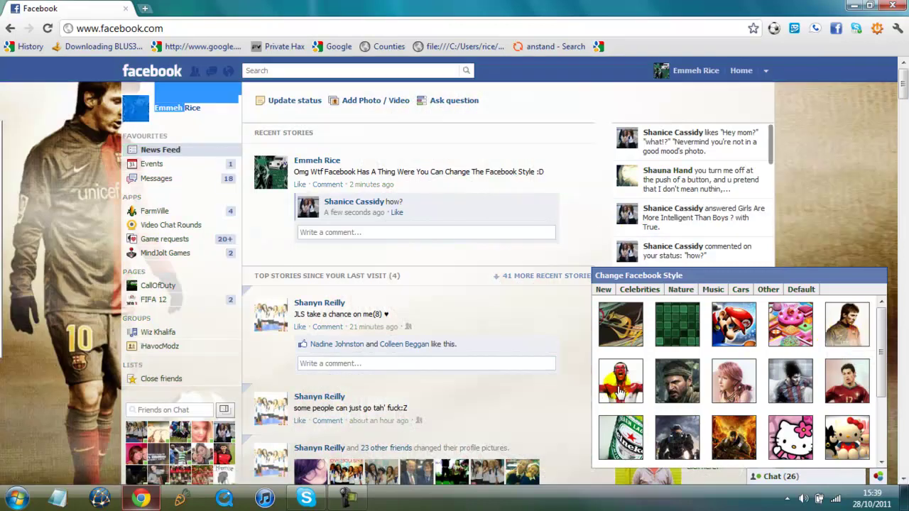
click(715, 384)
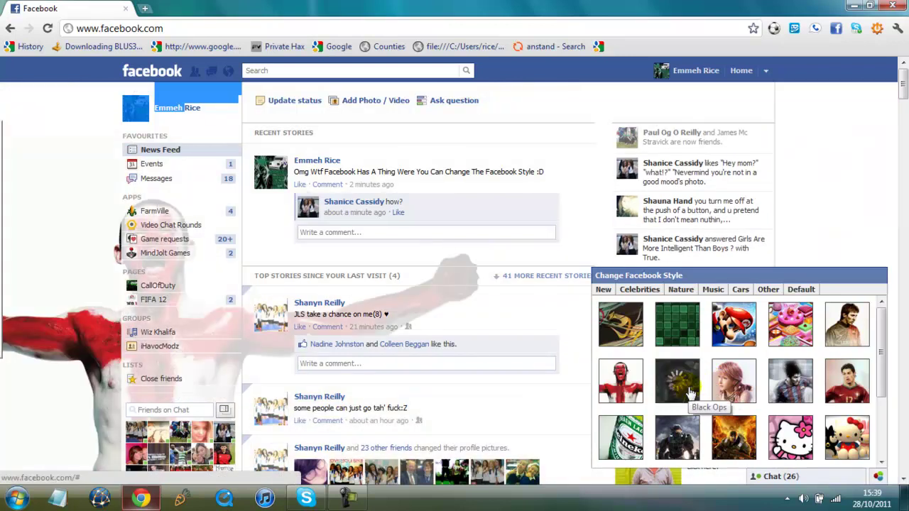
click(677, 381)
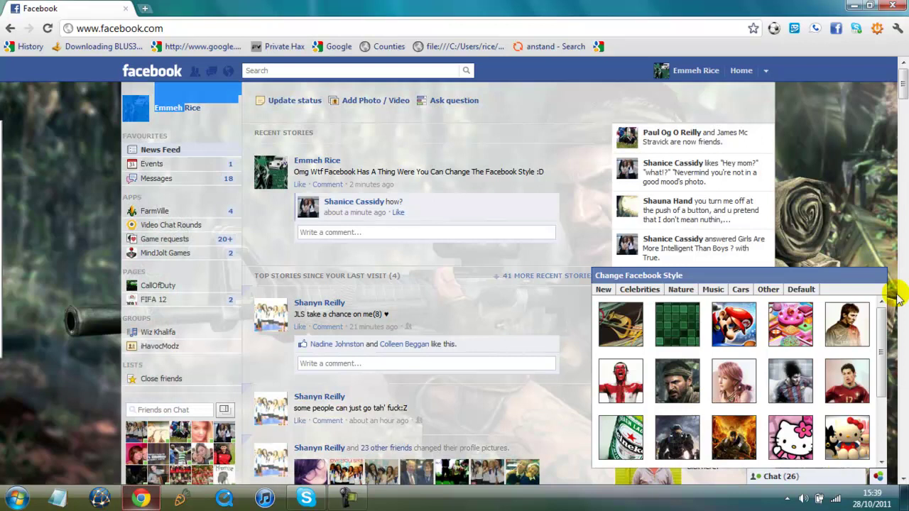
click(879, 477)
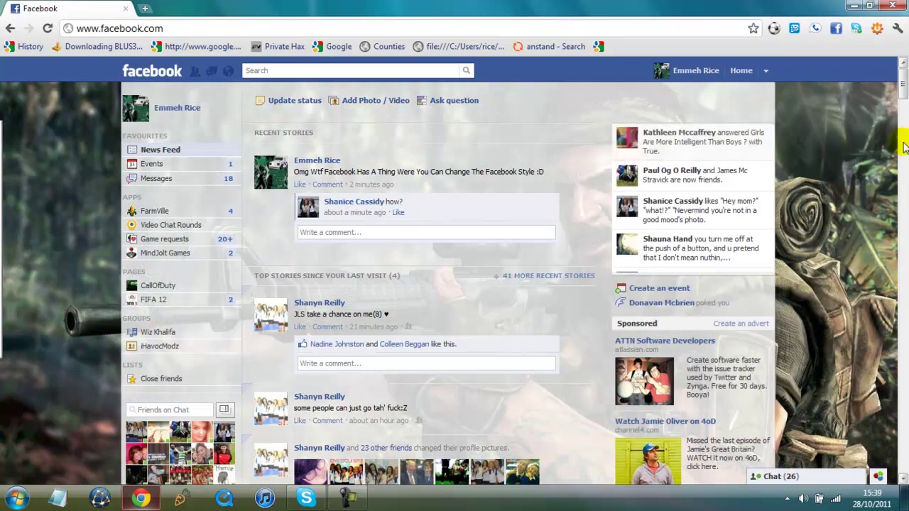
mouse_move(901, 84)
mouse_down()
mouse_move(904, 109)
mouse_move(903, 56)
mouse_move(901, 78)
mouse_up()
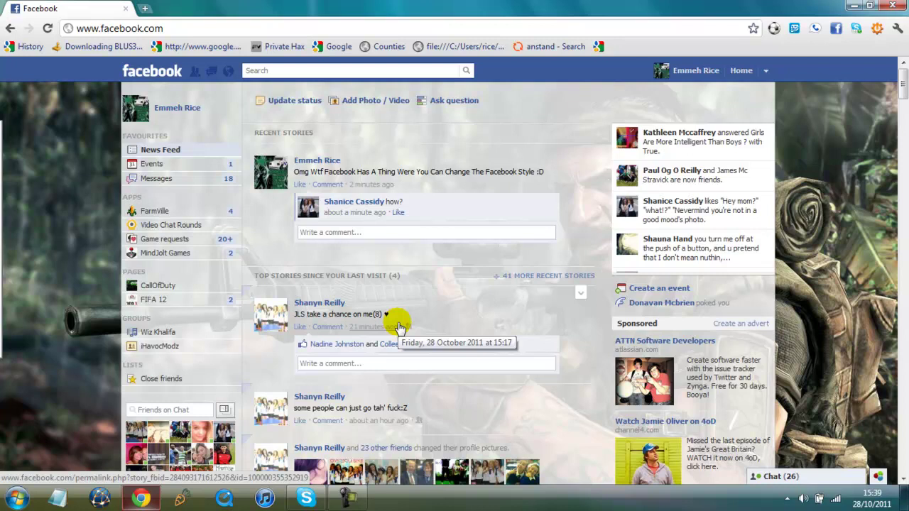
click(348, 499)
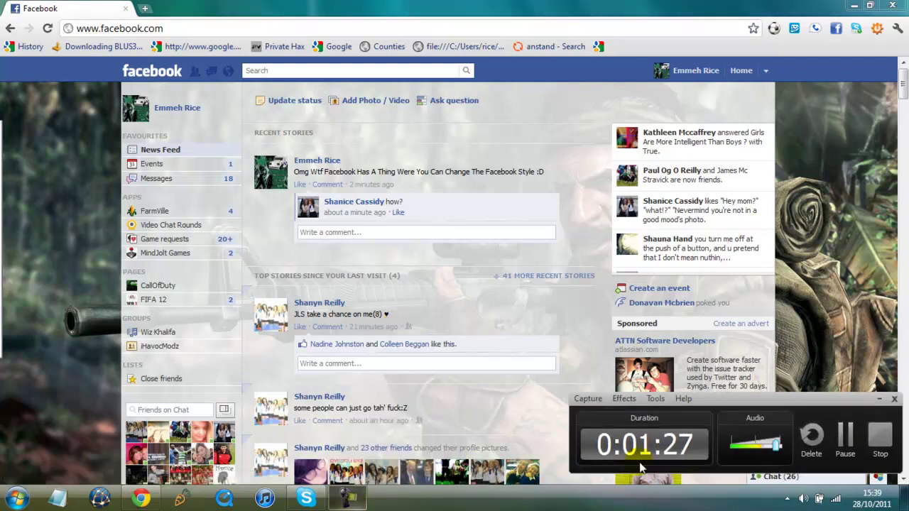